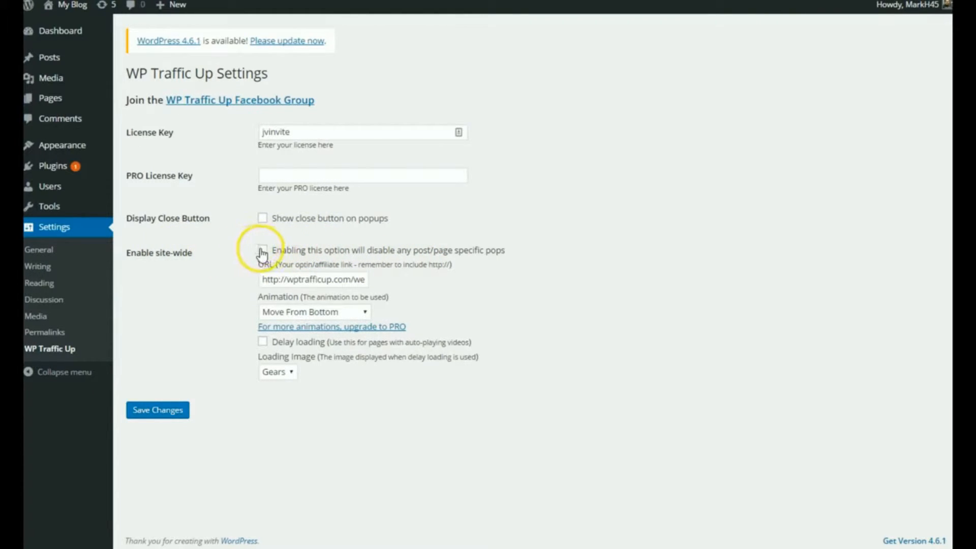
Enable the site-wide popup and replace its URL with the wptrafficup.com squeeze page link copied from the text file
{"action": "left_click", "coordinate": [263, 249]}
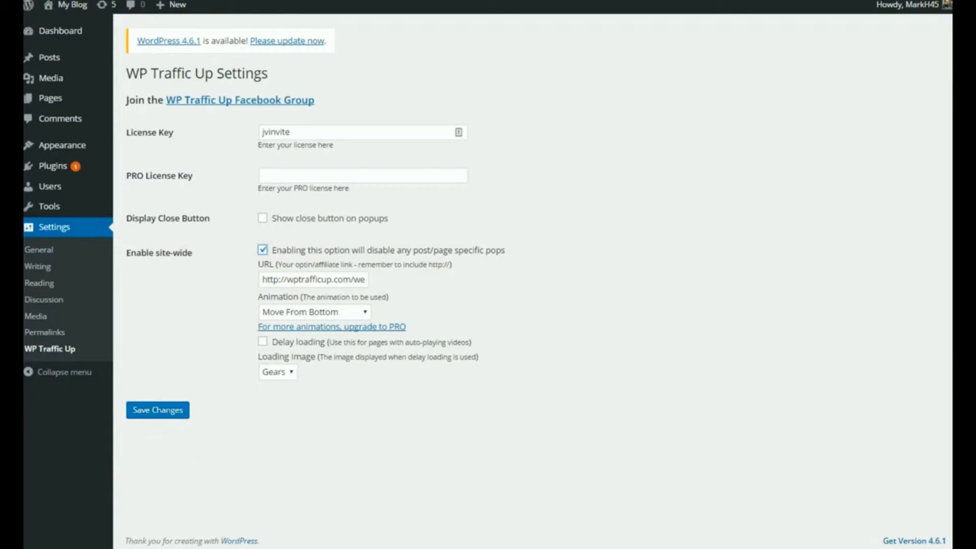
{"action": "key", "text": "alt+Tab"}
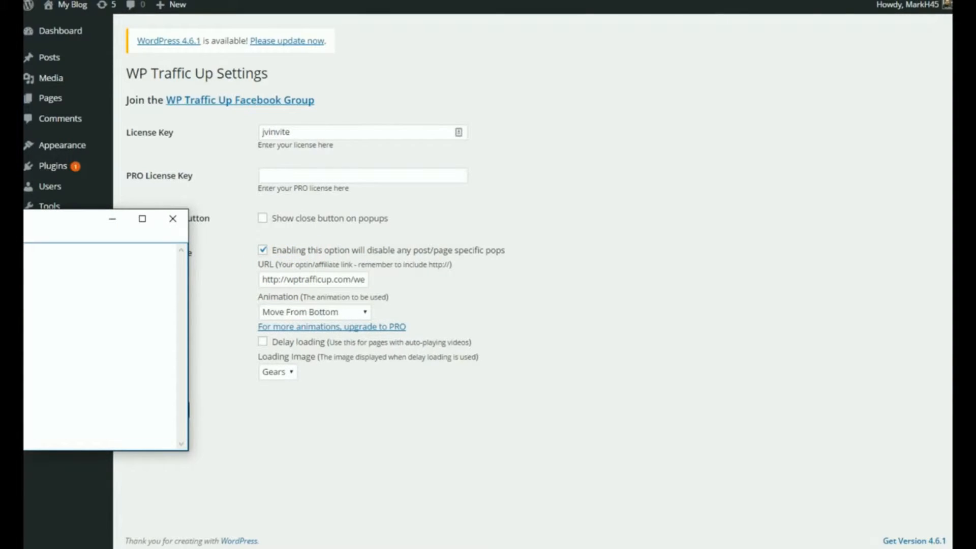
{"action": "right_click", "coordinate": [24, 255]}
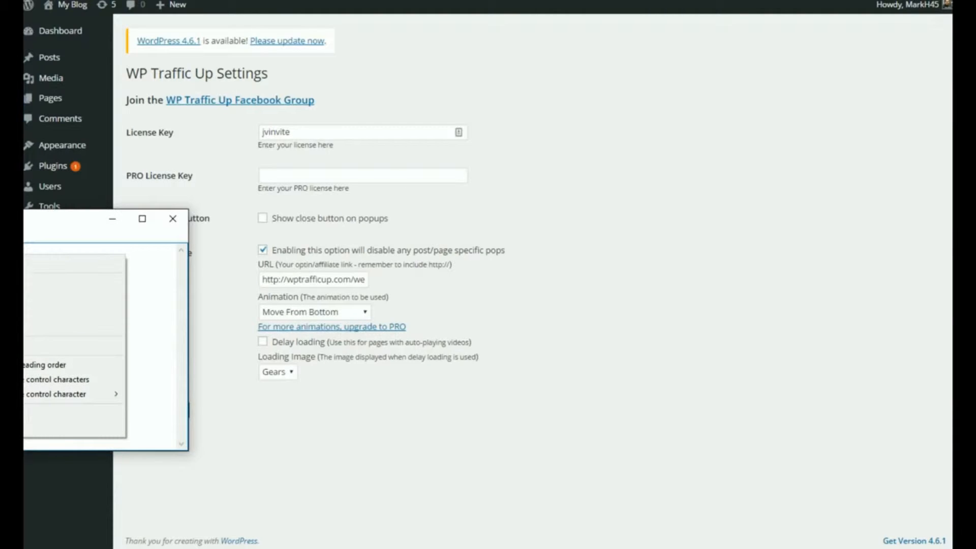
{"action": "key", "text": "Escape"}
{"action": "right_click", "coordinate": [25, 252]}
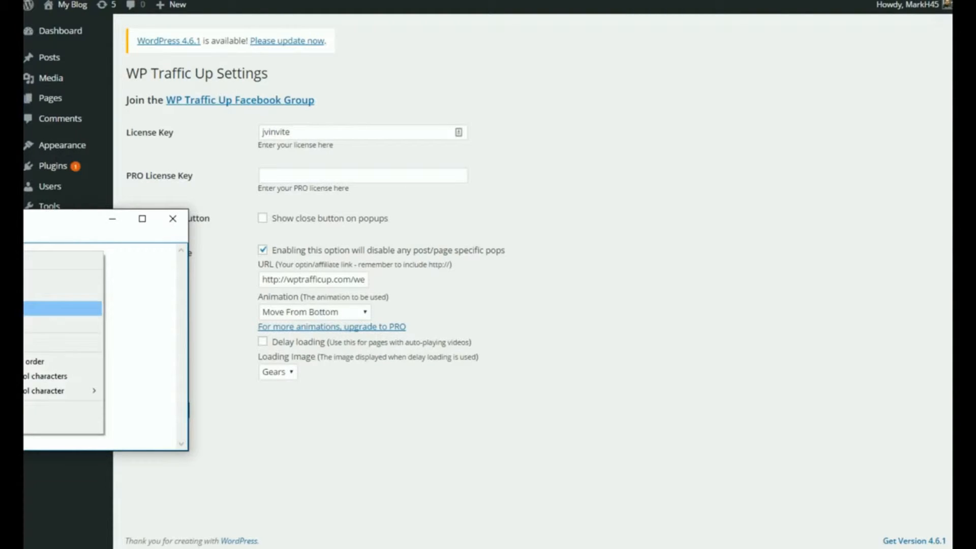
{"action": "left_click", "coordinate": [24, 308]}
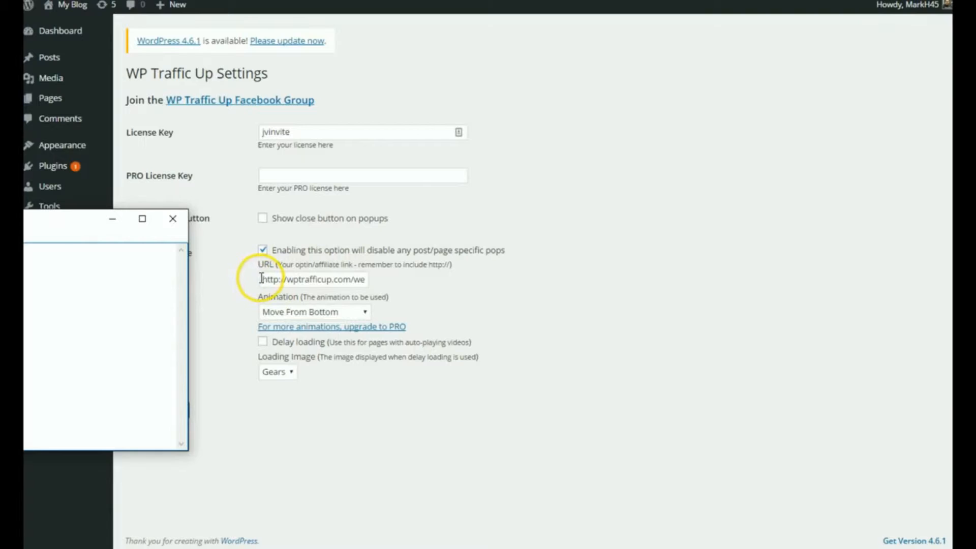
{"action": "left_click_drag", "start_coordinate": [261, 279], "coordinate": [412, 282]}
{"action": "key", "text": "BackSpace"}
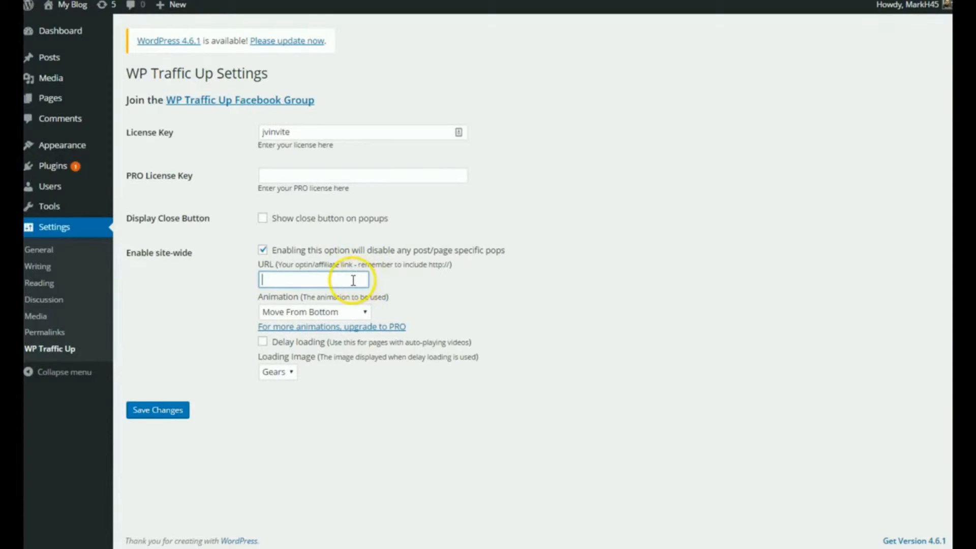
{"action": "right_click", "coordinate": [353, 280]}
{"action": "left_click", "coordinate": [381, 357]}
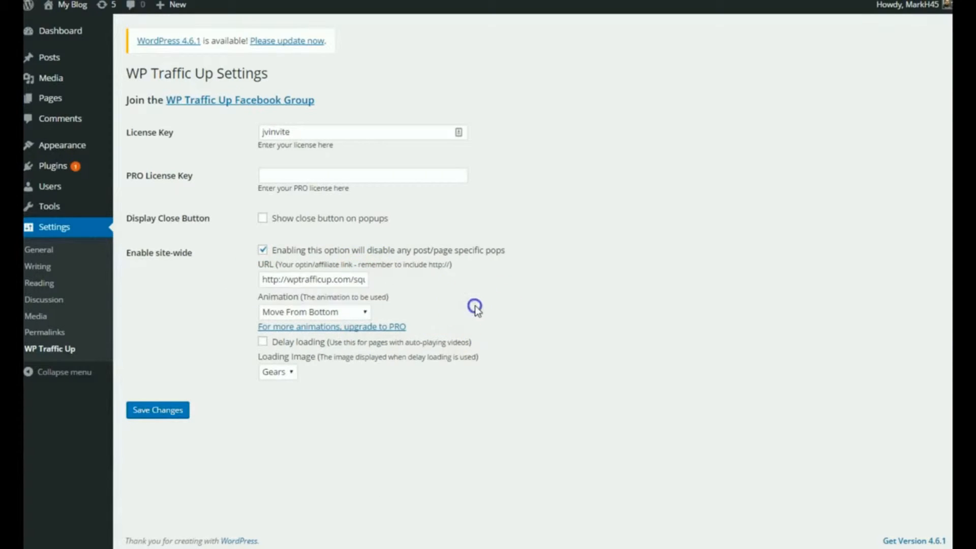
Set the site-wide popup's animation to Move From Top and save the settings
{"action": "left_click", "coordinate": [295, 315]}
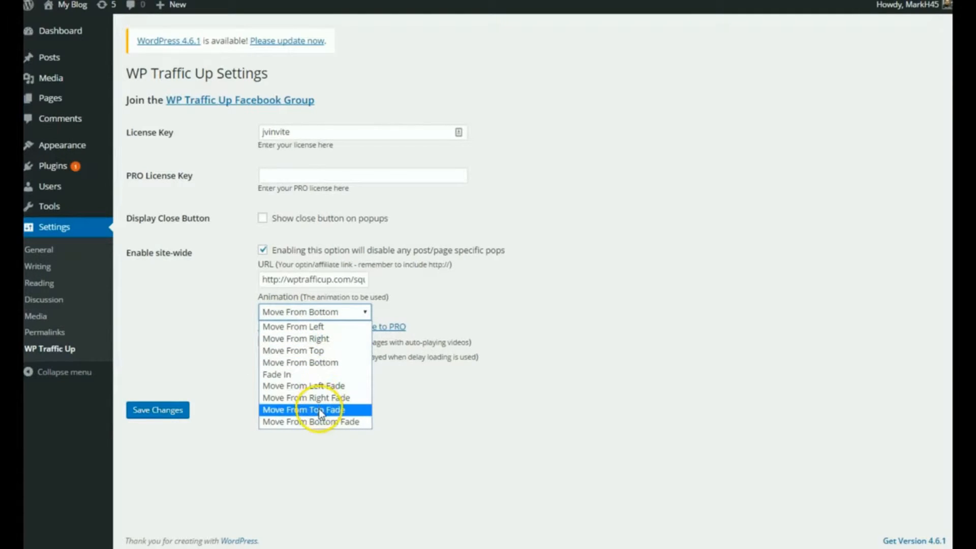
{"action": "left_click", "coordinate": [315, 351]}
{"action": "left_click", "coordinate": [151, 413]}
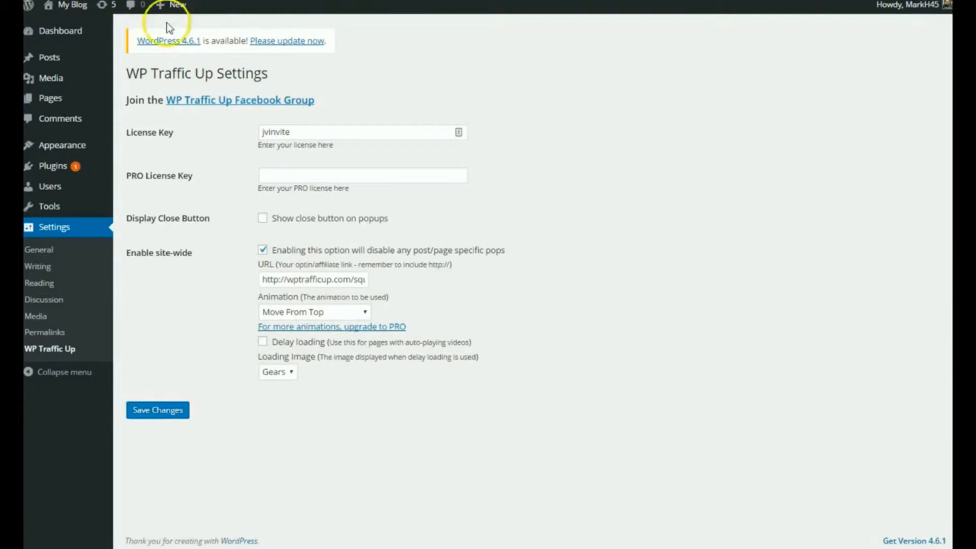
Open the blog's front end in a new tab to preview the squeeze page popup
{"action": "right_click", "coordinate": [71, 10]}
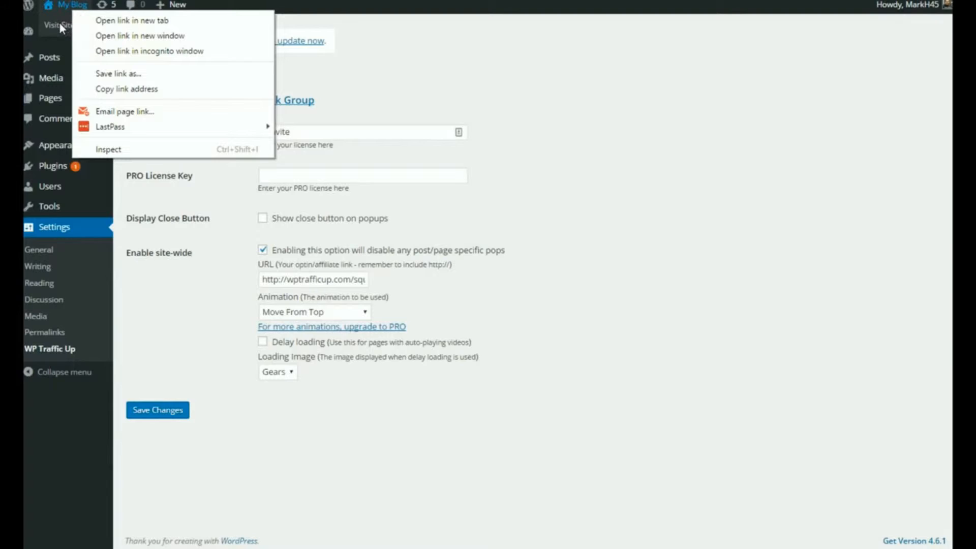
{"action": "left_click", "coordinate": [87, 22]}
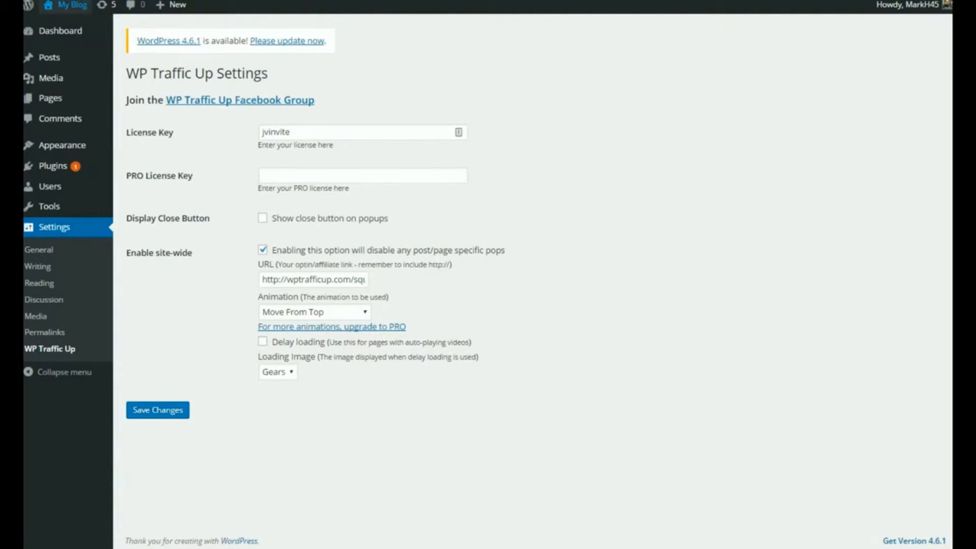
{"action": "key", "text": "ctrl+Tab"}
{"action": "key", "text": "alt+Tab"}
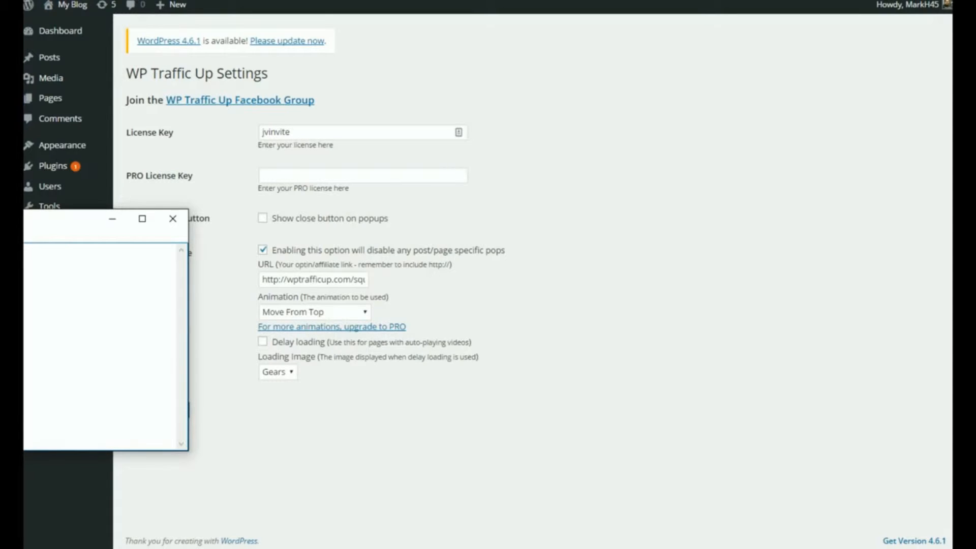
{"action": "left_click_drag", "start_coordinate": [262, 280], "coordinate": [364, 284]}
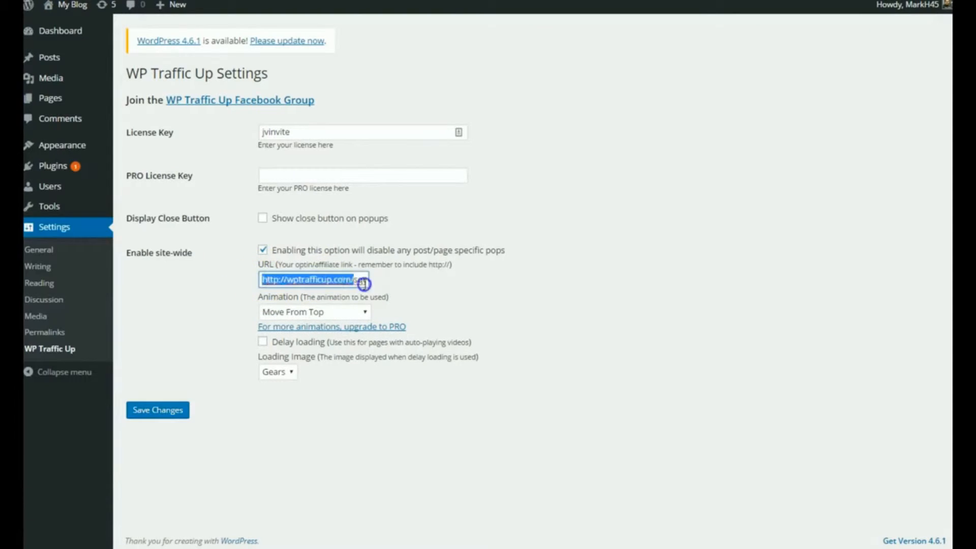
{"action": "key", "text": "BackSpace"}
{"action": "right_click", "coordinate": [358, 280]}
{"action": "left_click", "coordinate": [403, 355]}
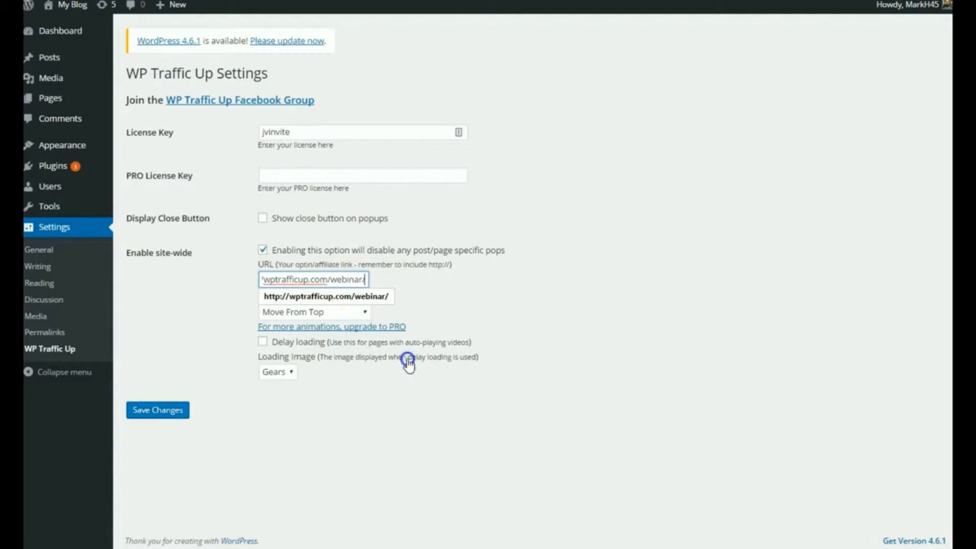
{"action": "left_click", "coordinate": [509, 314]}
Set the site-wide popup's animation to Move From Right Fade and save the settings
{"action": "left_click", "coordinate": [339, 318]}
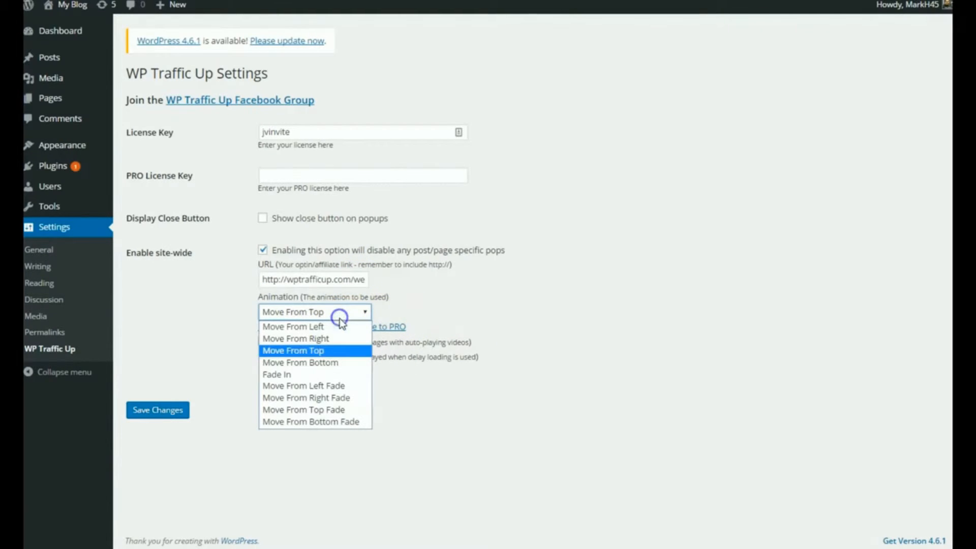
{"action": "left_click", "coordinate": [321, 398]}
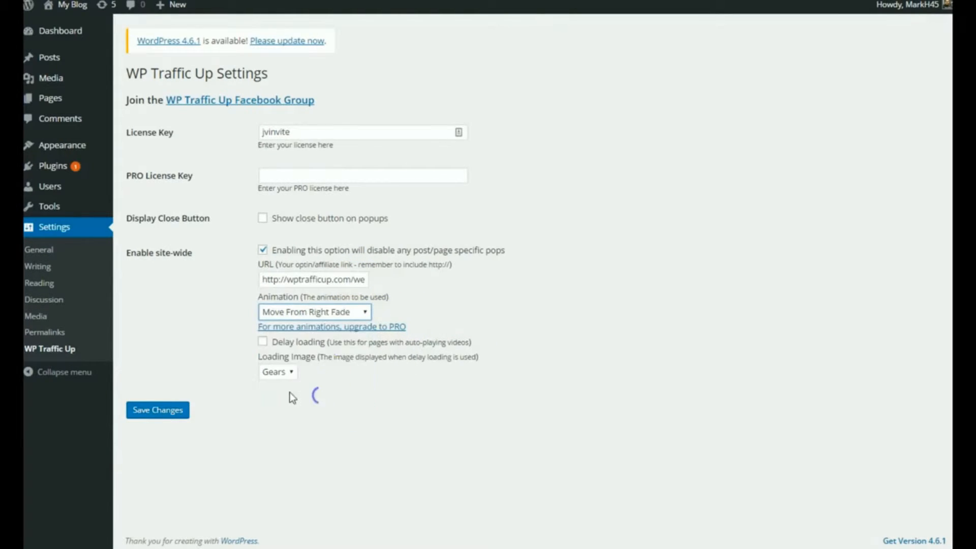
{"action": "left_click", "coordinate": [163, 412]}
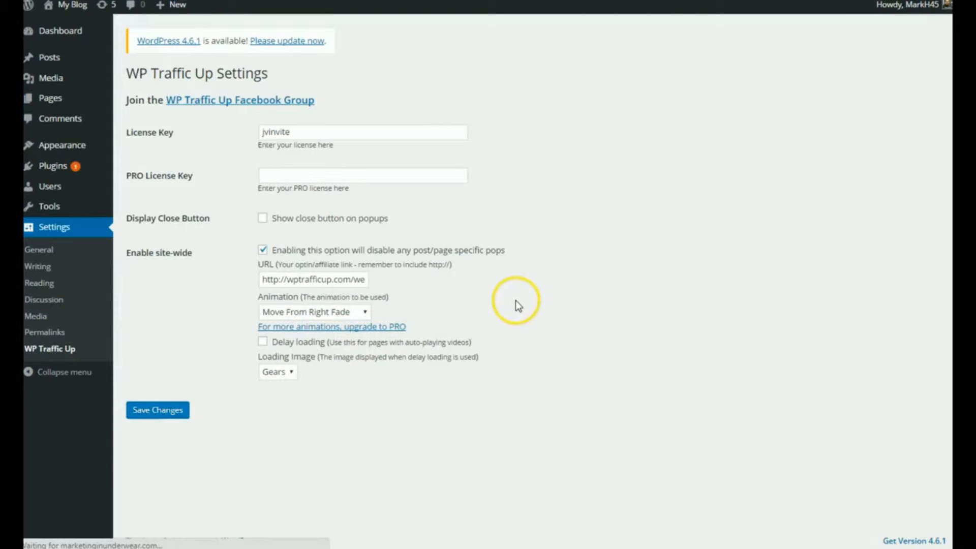
Open the blog's front end in a new tab to preview the webinar popup
{"action": "right_click", "coordinate": [62, 10]}
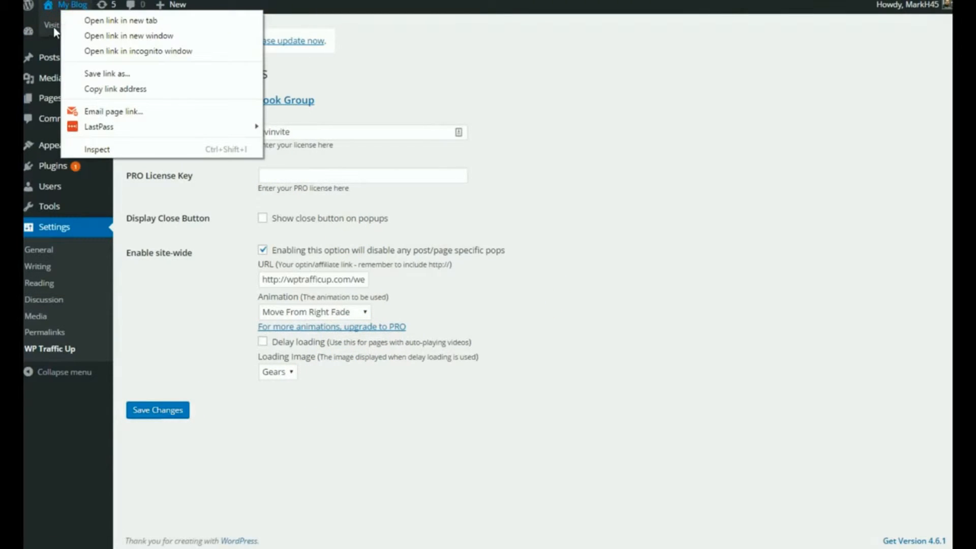
{"action": "left_click", "coordinate": [96, 21]}
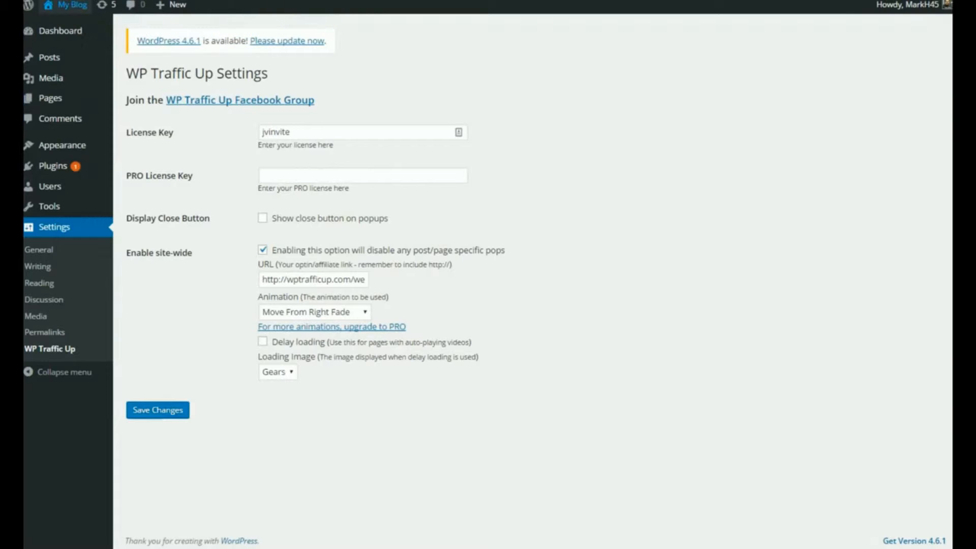
{"action": "key", "text": "ctrl+Tab"}
Replace the site-wide popup's URL with the copied link ending in rauthority.com/special/x3/ and save the settings
{"action": "key", "text": "alt+Tab"}
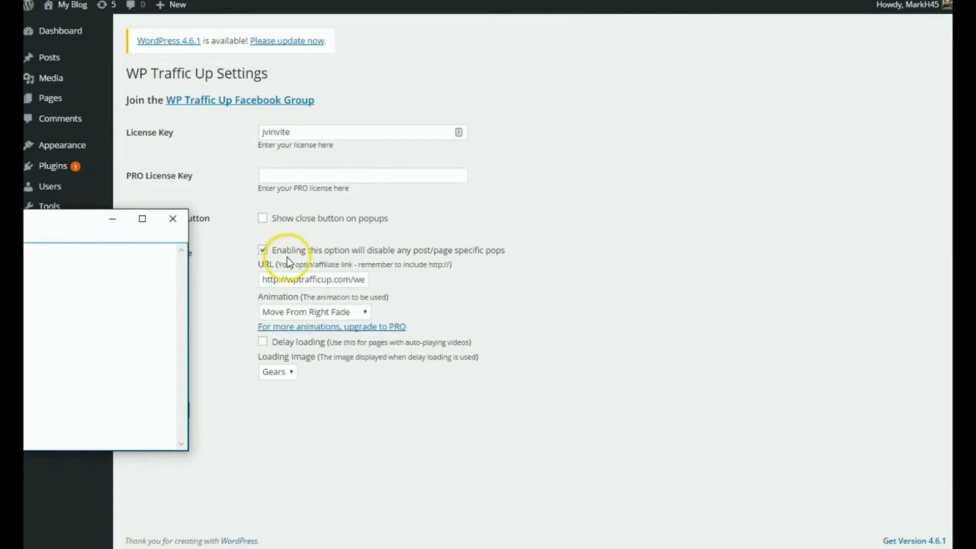
{"action": "left_click_drag", "start_coordinate": [262, 280], "coordinate": [434, 288]}
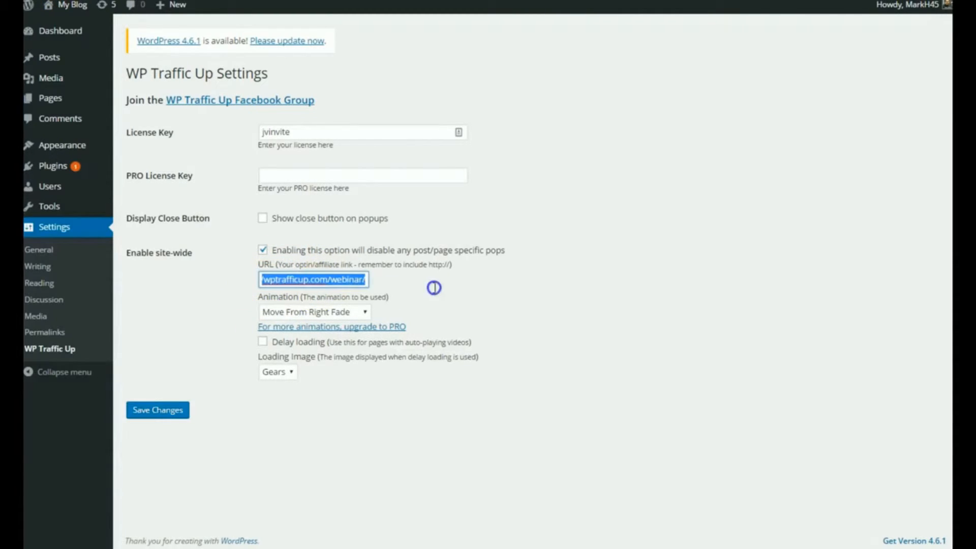
{"action": "key", "text": "BackSpace"}
{"action": "right_click", "coordinate": [355, 277]}
{"action": "left_click", "coordinate": [394, 352]}
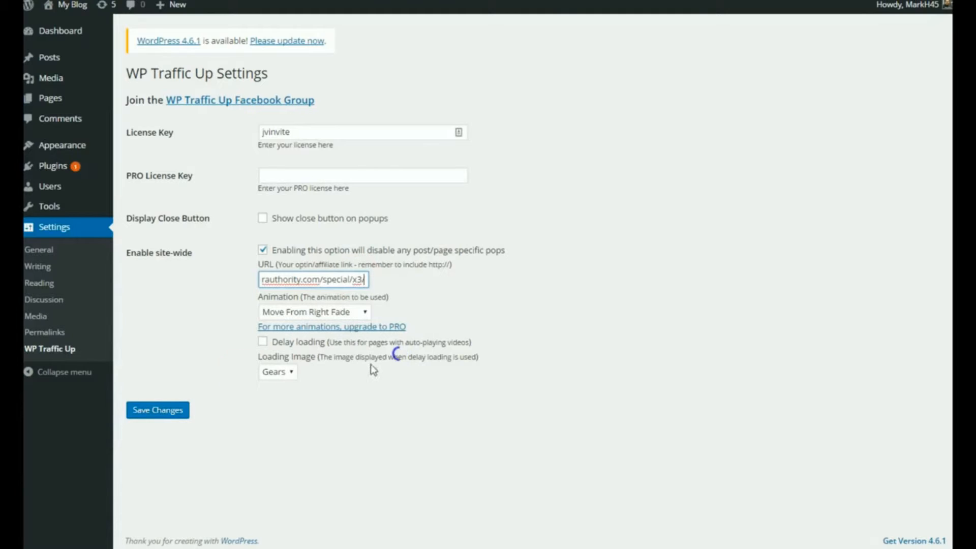
{"action": "left_click", "coordinate": [157, 410]}
{"action": "left_click", "coordinate": [465, 239]}
{"action": "left_click", "coordinate": [384, 275]}
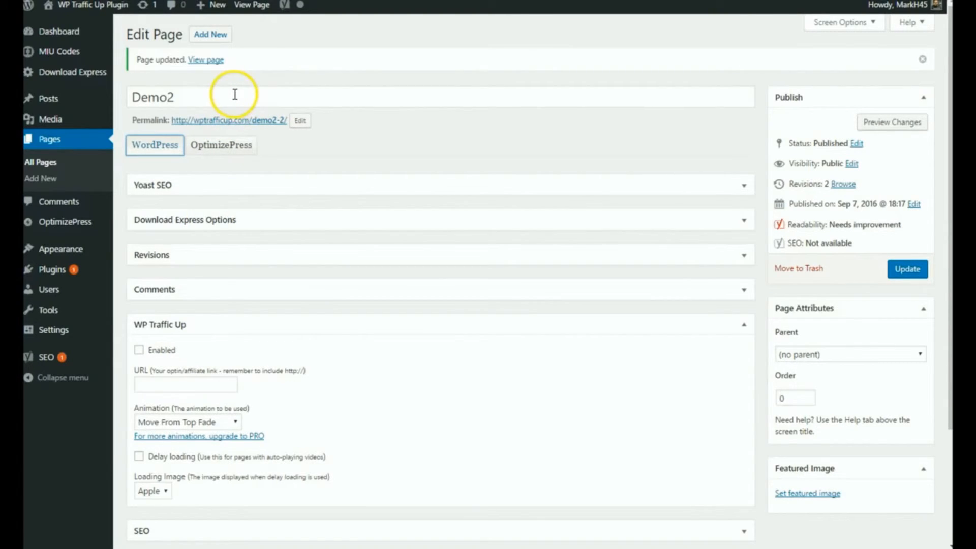
Enable WP Traffic Up on the Demo2 page and set its URL to the wptrafficup.com squeeze page link from the text file
{"action": "left_click", "coordinate": [139, 351]}
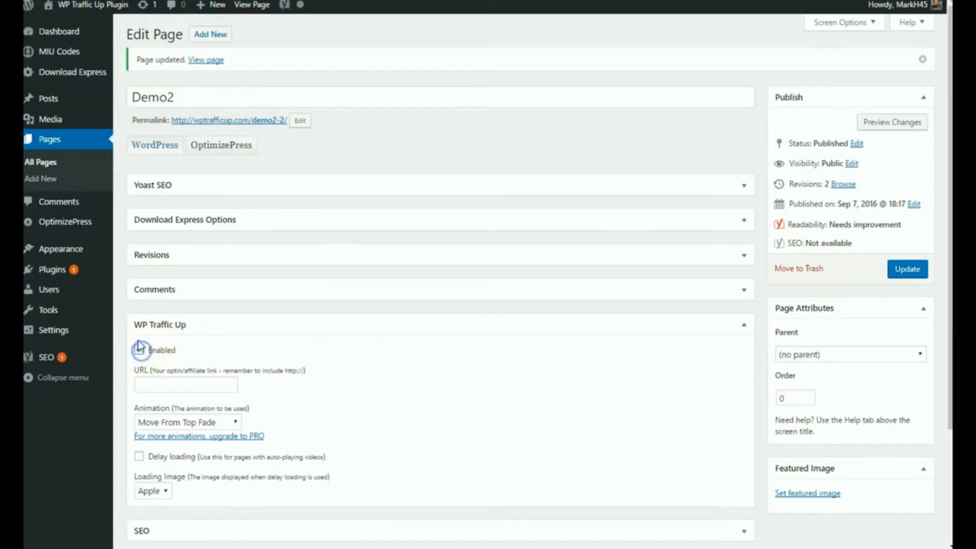
{"action": "key", "text": "alt+Tab"}
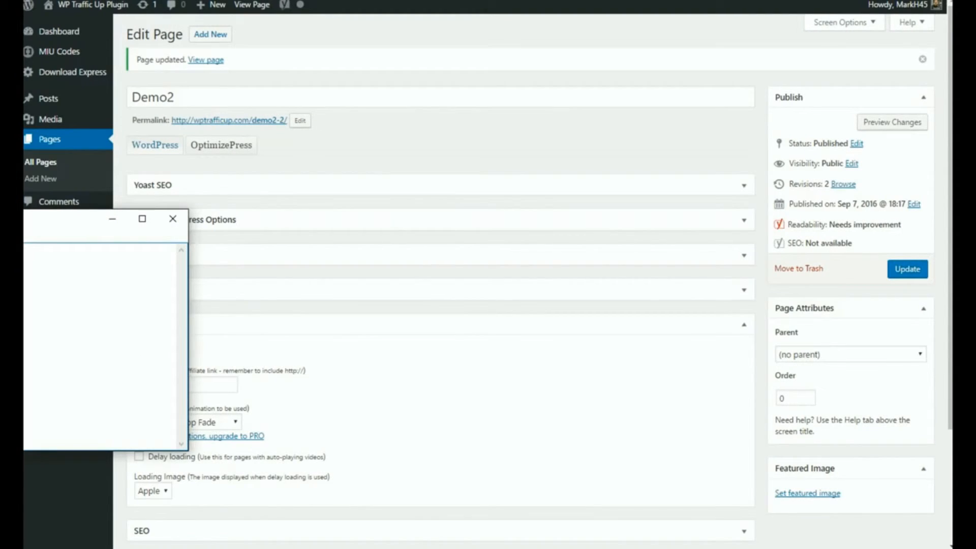
{"action": "left_click", "coordinate": [202, 381]}
{"action": "right_click", "coordinate": [213, 385]}
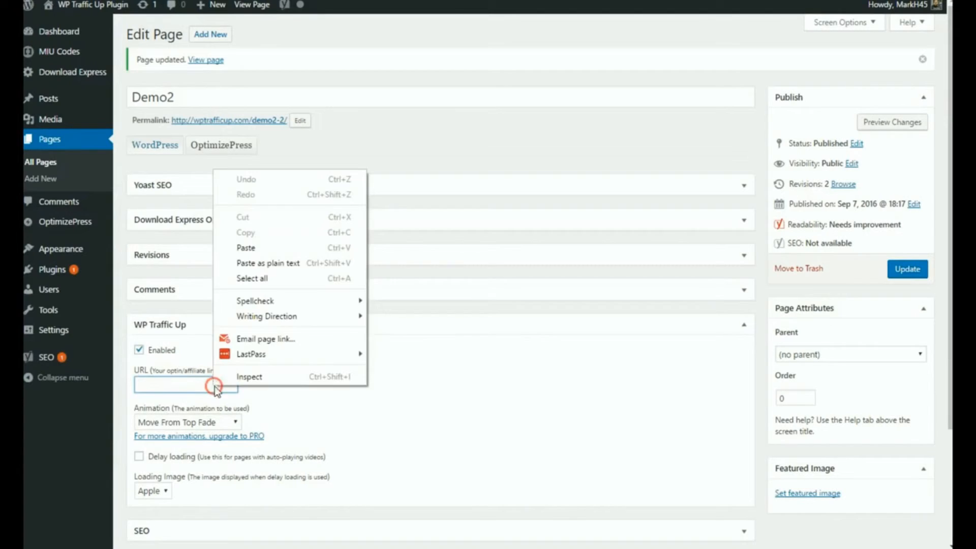
{"action": "left_click", "coordinate": [265, 247]}
{"action": "left_click", "coordinate": [218, 468]}
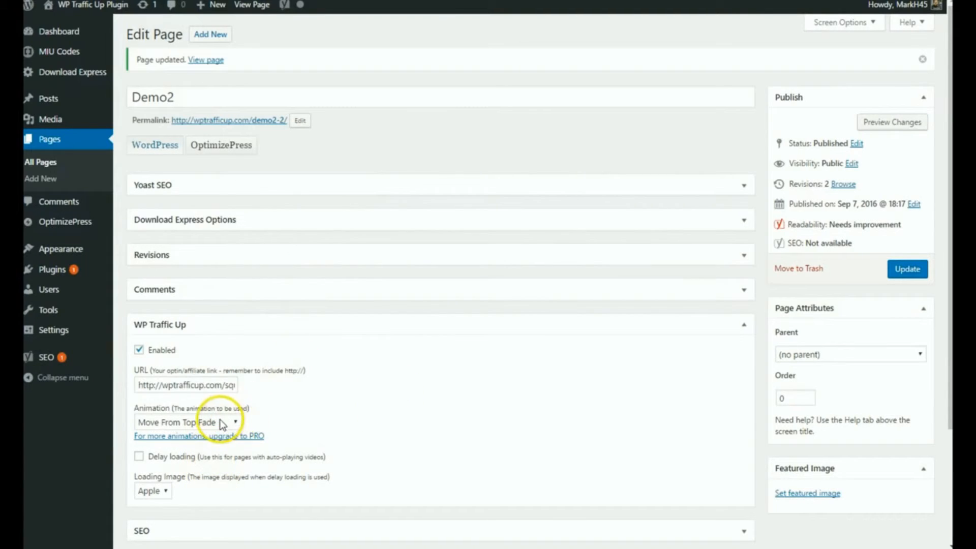
Set the Demo2 page's popup animation to Move From Top and update the page
{"action": "left_click", "coordinate": [220, 422]}
{"action": "left_click", "coordinate": [206, 461]}
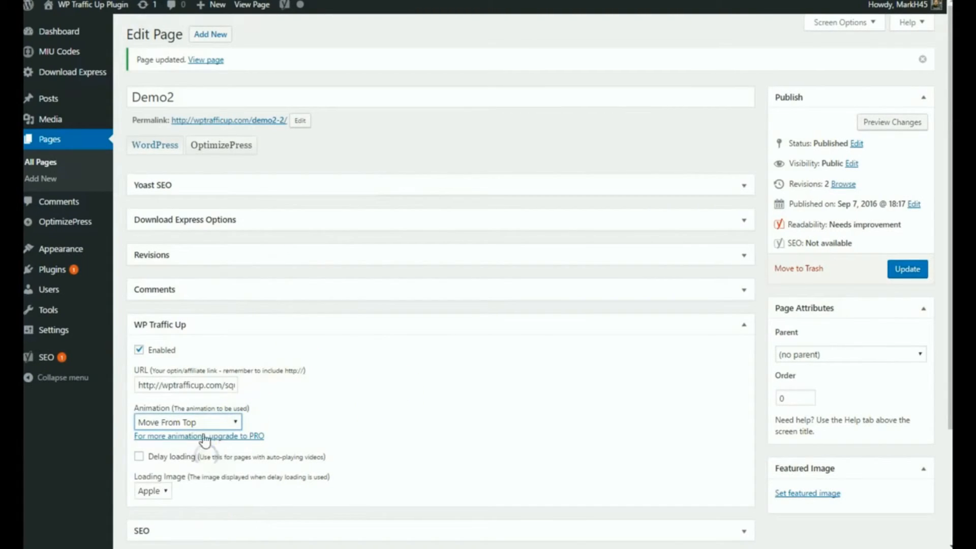
{"action": "left_click", "coordinate": [885, 273]}
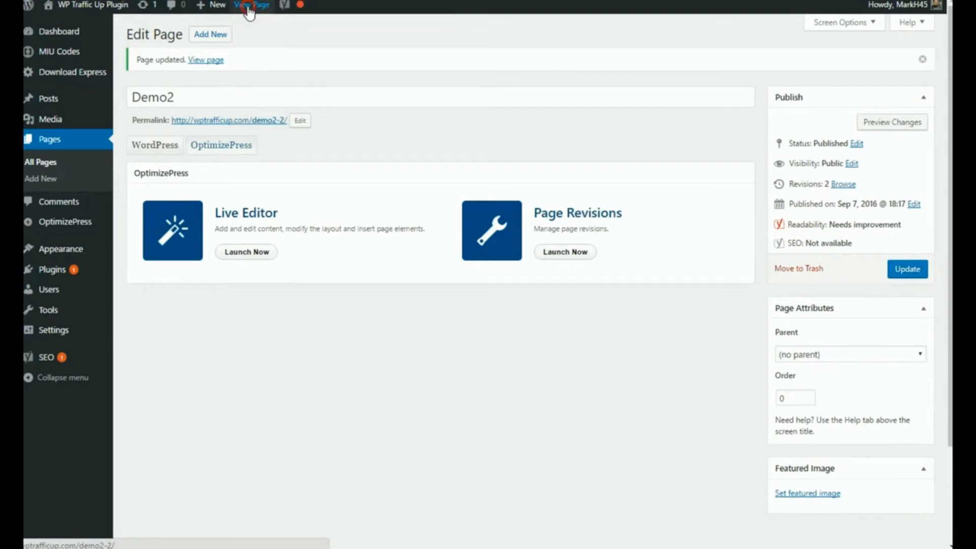
View the Demo2 page in a new tab to check its squeeze page popup
{"action": "right_click", "coordinate": [250, 6]}
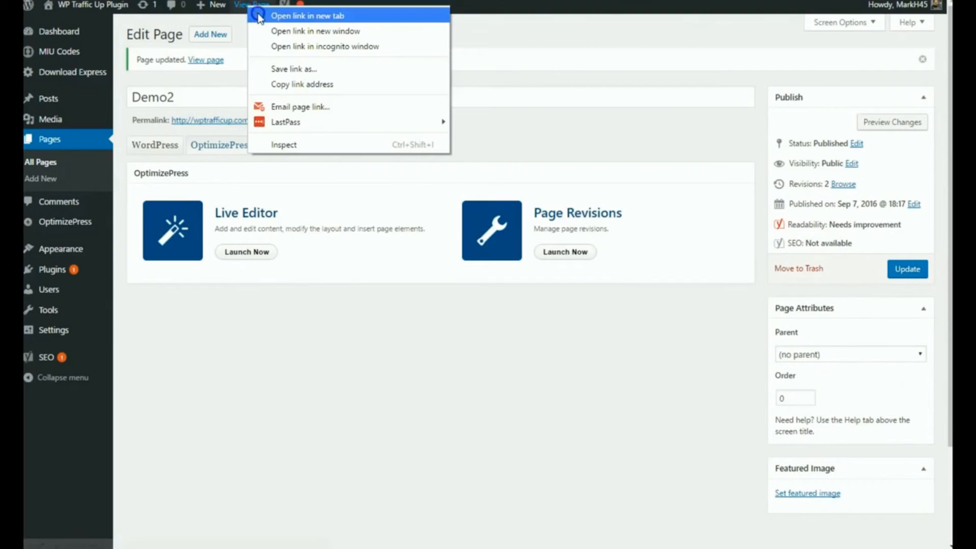
{"action": "left_click", "coordinate": [259, 16]}
{"action": "key", "text": "ctrl+Tab"}
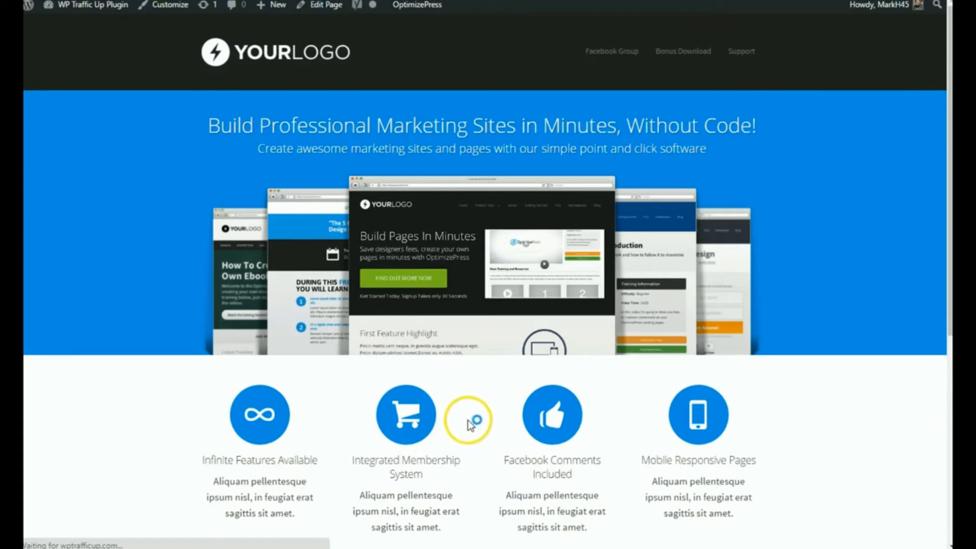
{"action": "key", "text": "ctrl+Tab"}
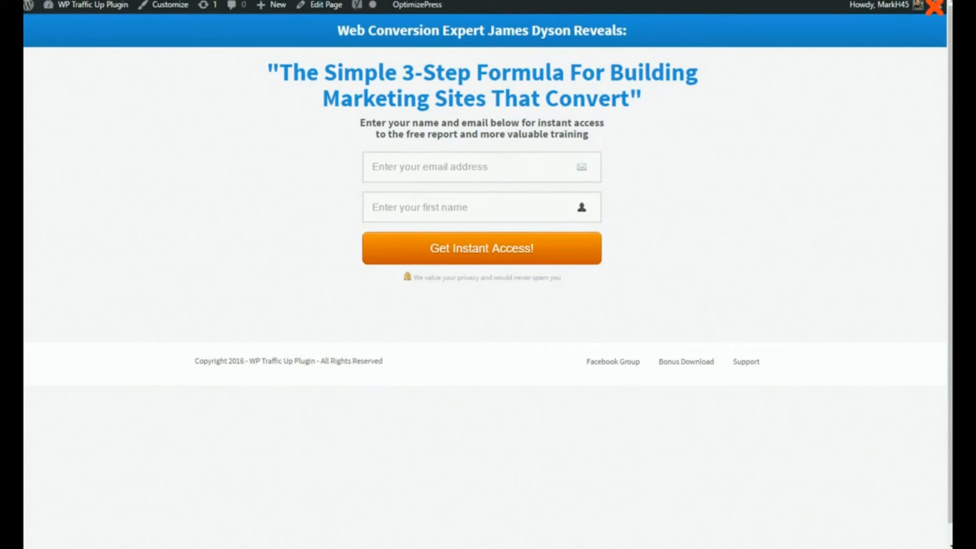
Enable WP Traffic Up on the squeeze1 page and set its URL to the copied ecoverauthority.com/special/x3/ link
{"action": "key", "text": "ctrl+Tab"}
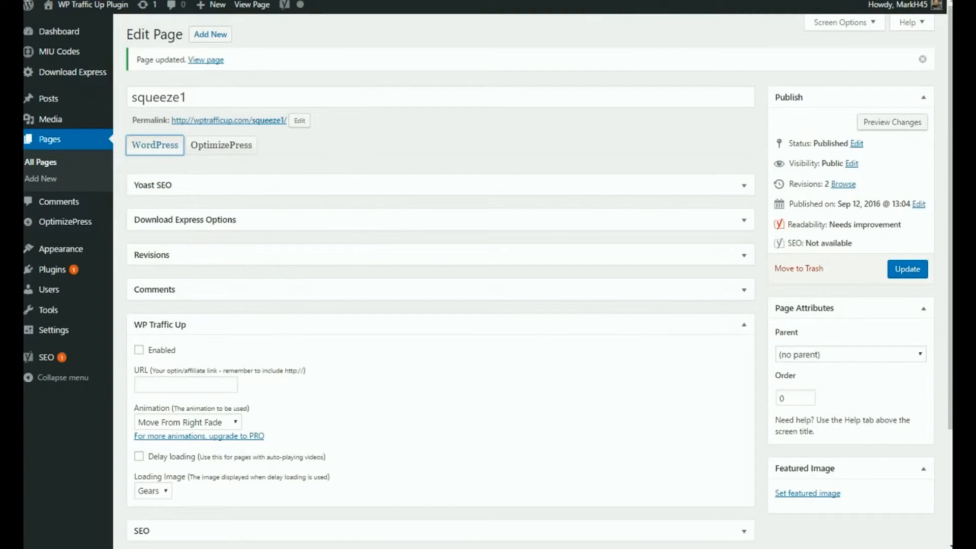
{"action": "left_click", "coordinate": [138, 351]}
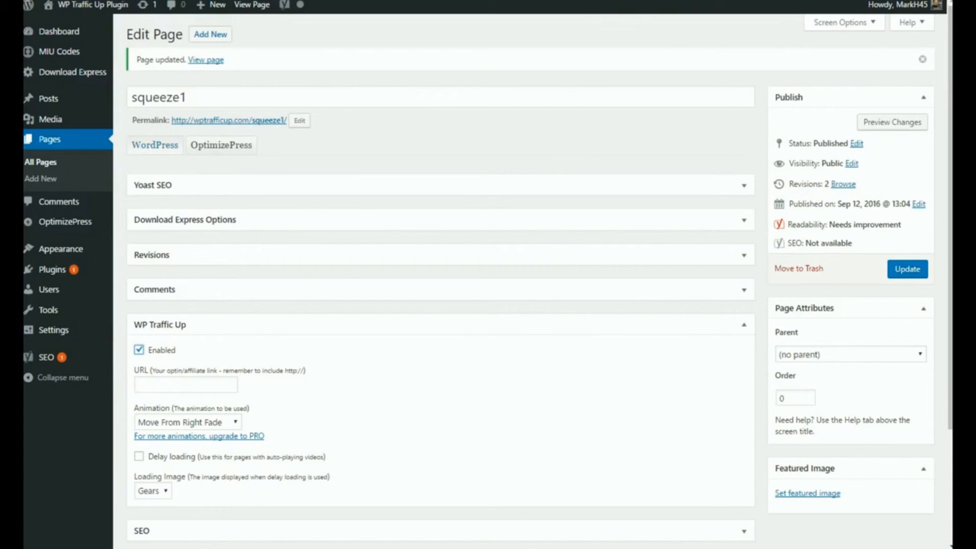
{"action": "key", "text": "alt+Tab"}
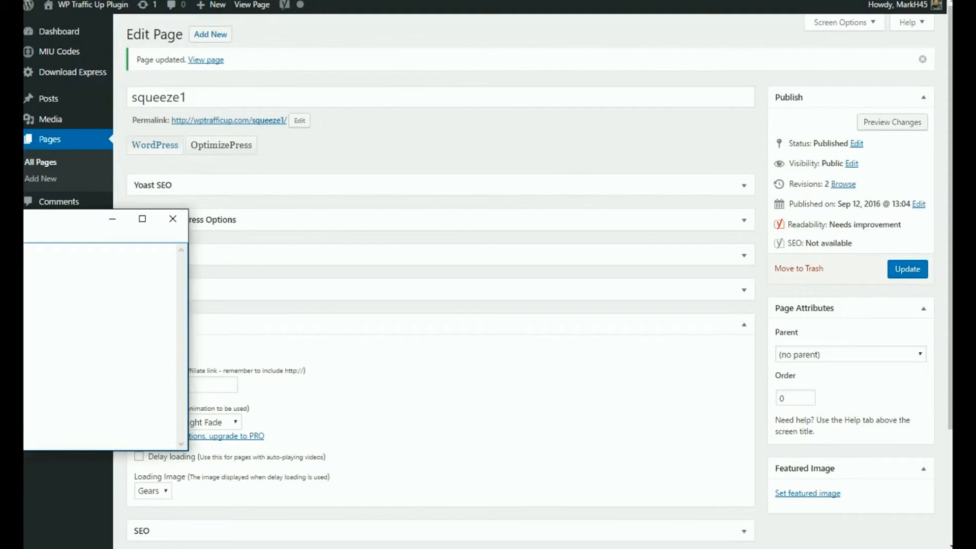
{"action": "right_click", "coordinate": [199, 385]}
{"action": "left_click", "coordinate": [257, 247]}
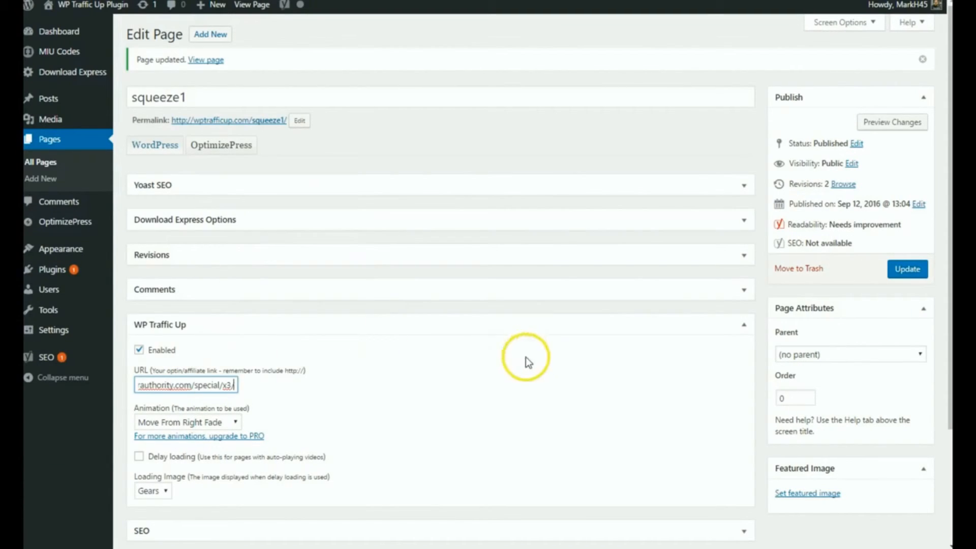
Update the squeeze1 page with the Move From Top popup animation and view it in a new tab
{"action": "left_click", "coordinate": [168, 425]}
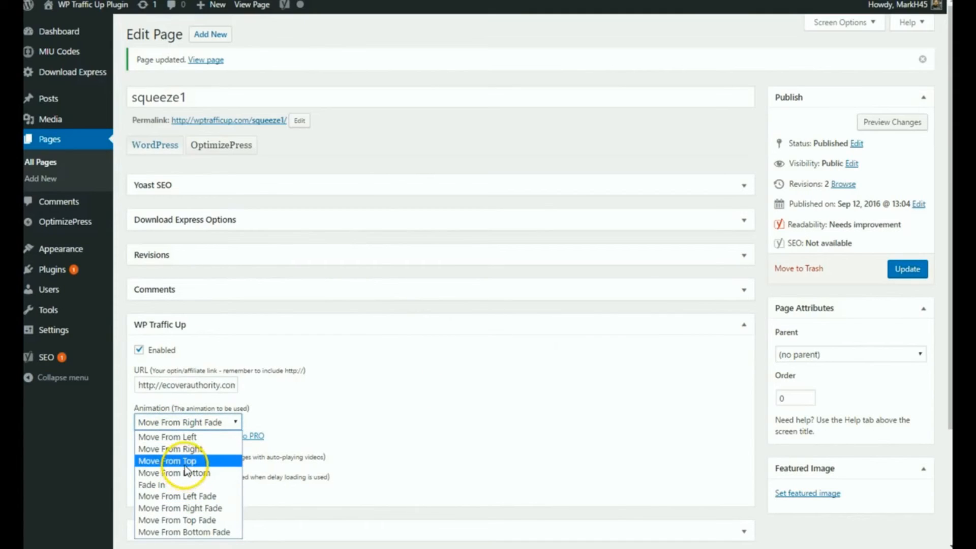
{"action": "left_click", "coordinate": [168, 460]}
{"action": "left_click", "coordinate": [916, 269]}
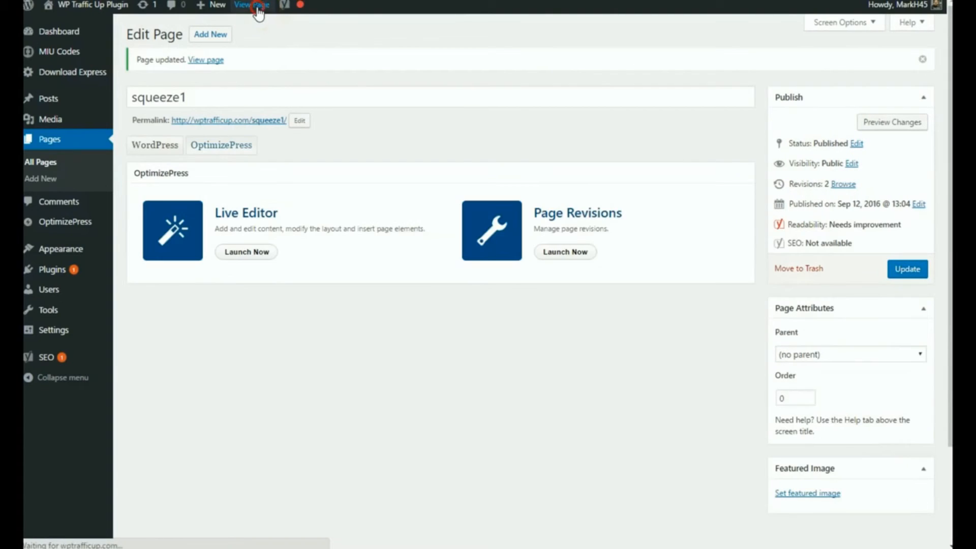
{"action": "right_click", "coordinate": [258, 15]}
{"action": "left_click", "coordinate": [292, 17]}
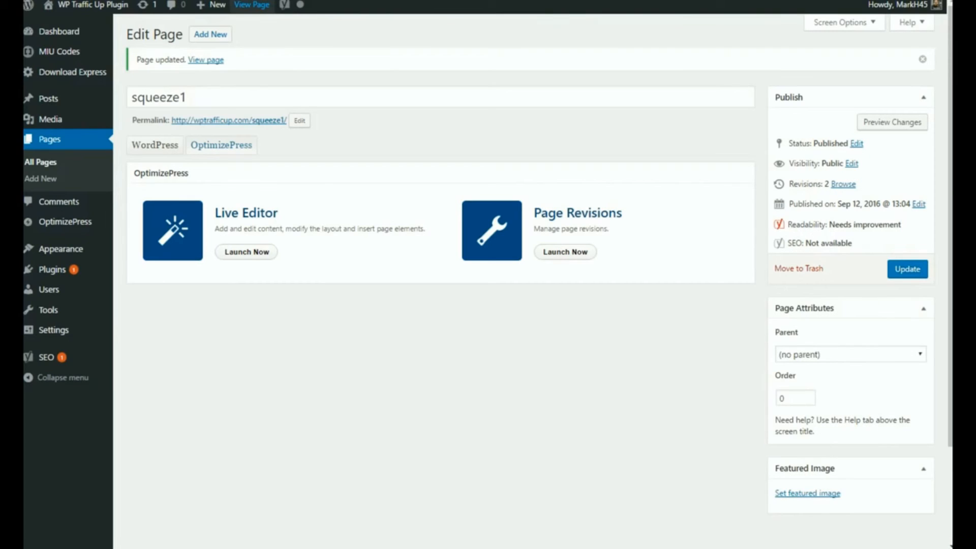
{"action": "left_click", "coordinate": [147, 155]}
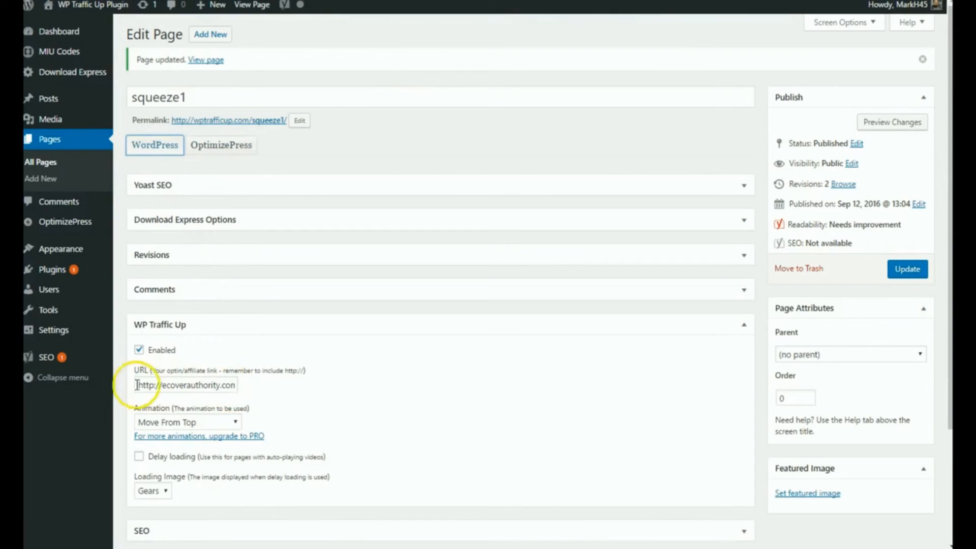
{"action": "left_click_drag", "start_coordinate": [136, 385], "coordinate": [226, 381]}
{"action": "key", "text": "BackSpace"}
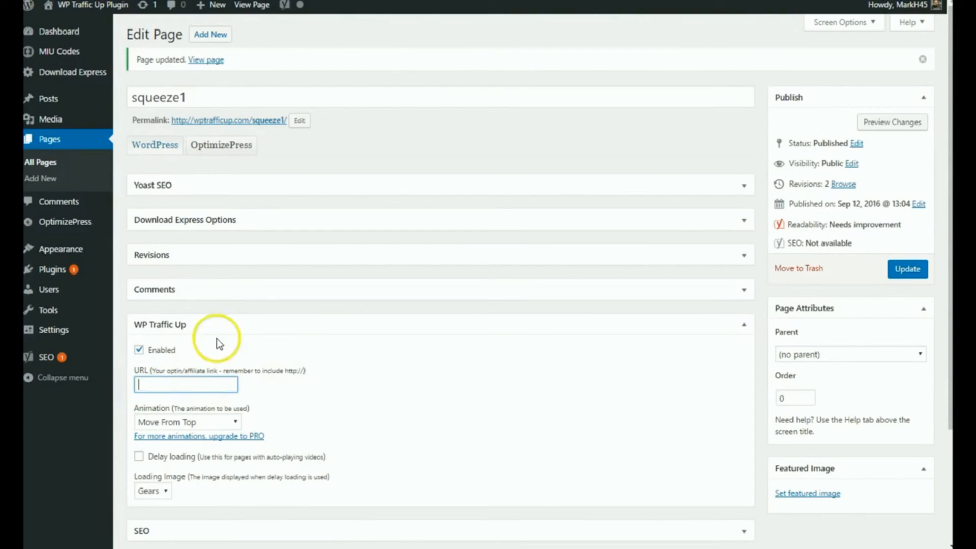
{"action": "key", "text": "alt+Tab"}
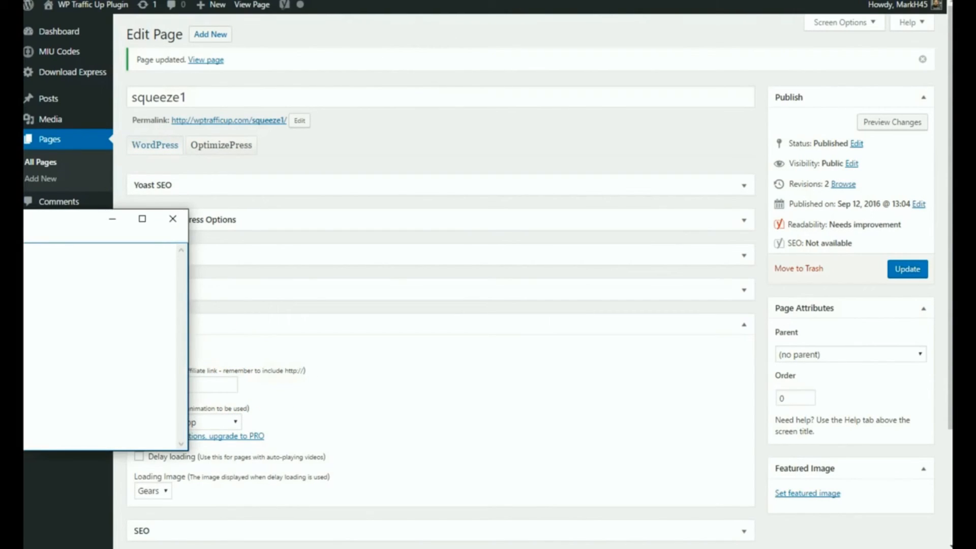
{"action": "left_click", "coordinate": [202, 384]}
{"action": "right_click", "coordinate": [206, 384]}
{"action": "left_click", "coordinate": [273, 245]}
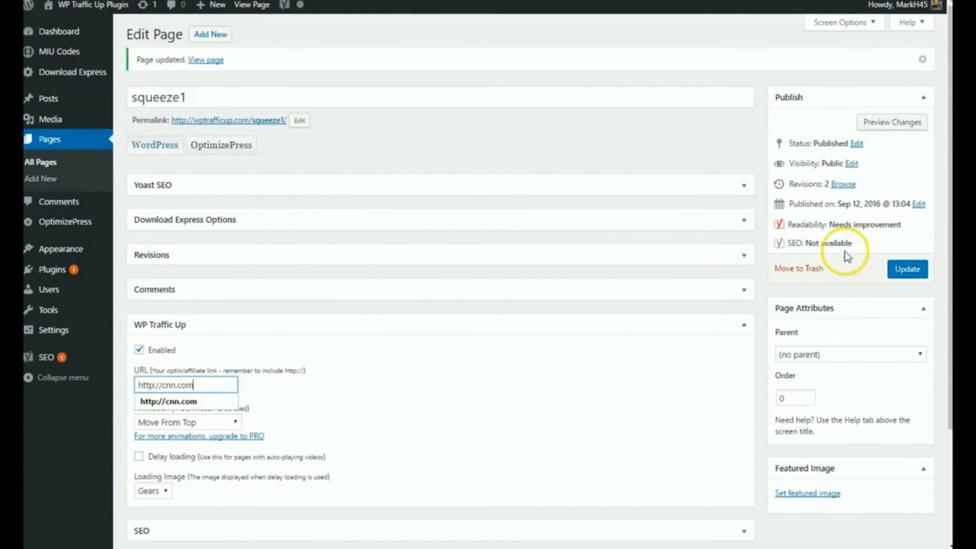
{"action": "left_click", "coordinate": [910, 268]}
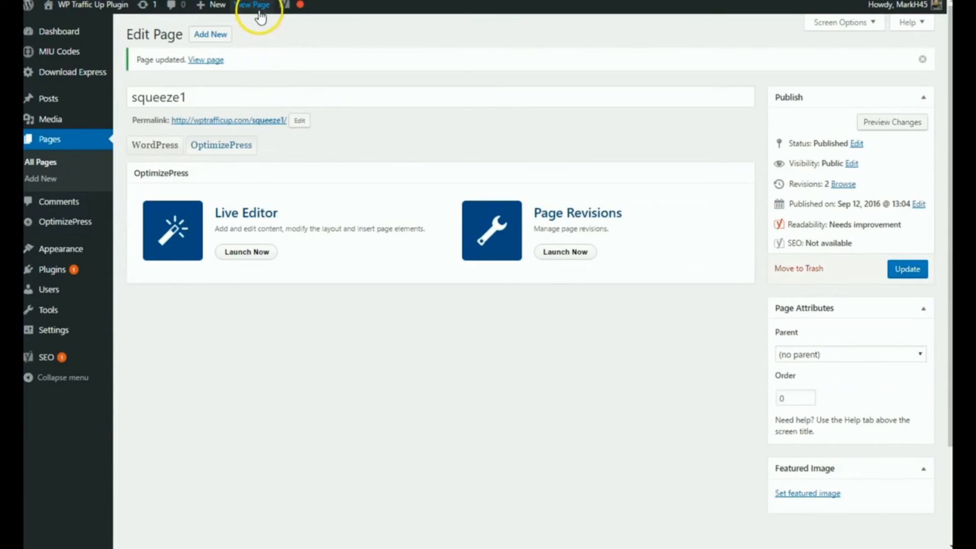
View the squeeze1 page in a new tab to check its CNN popup
{"action": "right_click", "coordinate": [259, 12]}
{"action": "left_click", "coordinate": [275, 20]}
{"action": "left_click", "coordinate": [623, 1]}
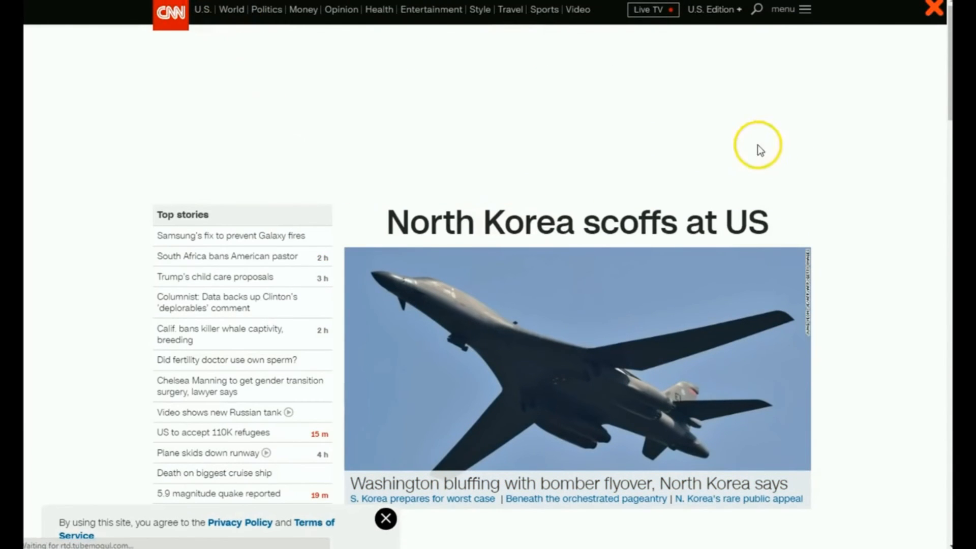
Bring the links text file into view to examine its URLs and move its window back out of the way
{"action": "left_click_drag", "start_coordinate": [16, 229], "coordinate": [465, 249]}
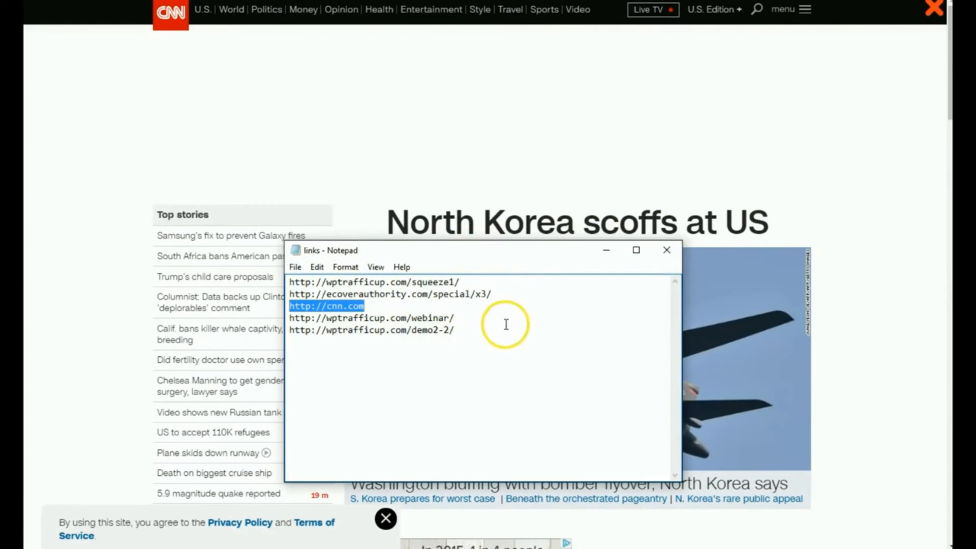
{"action": "left_click_drag", "start_coordinate": [544, 252], "coordinate": [32, 268]}
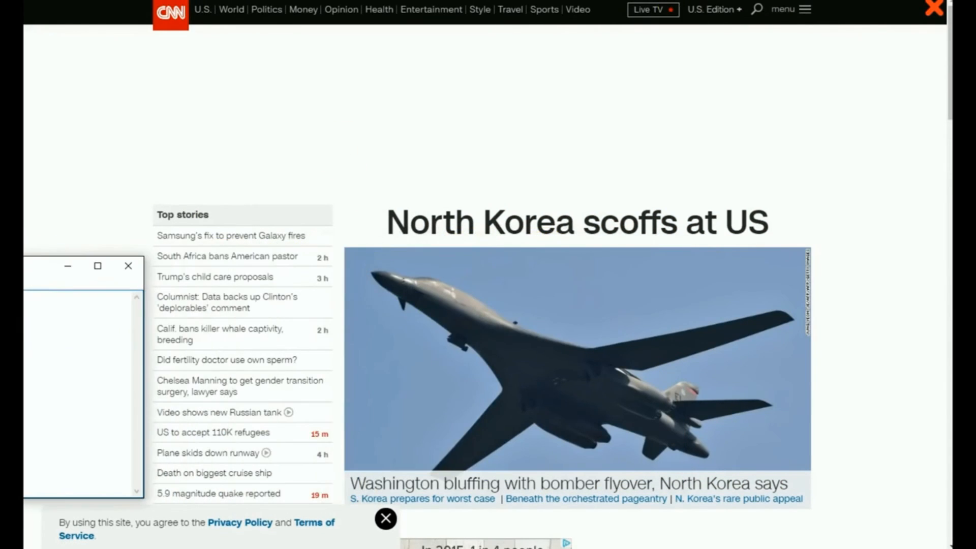